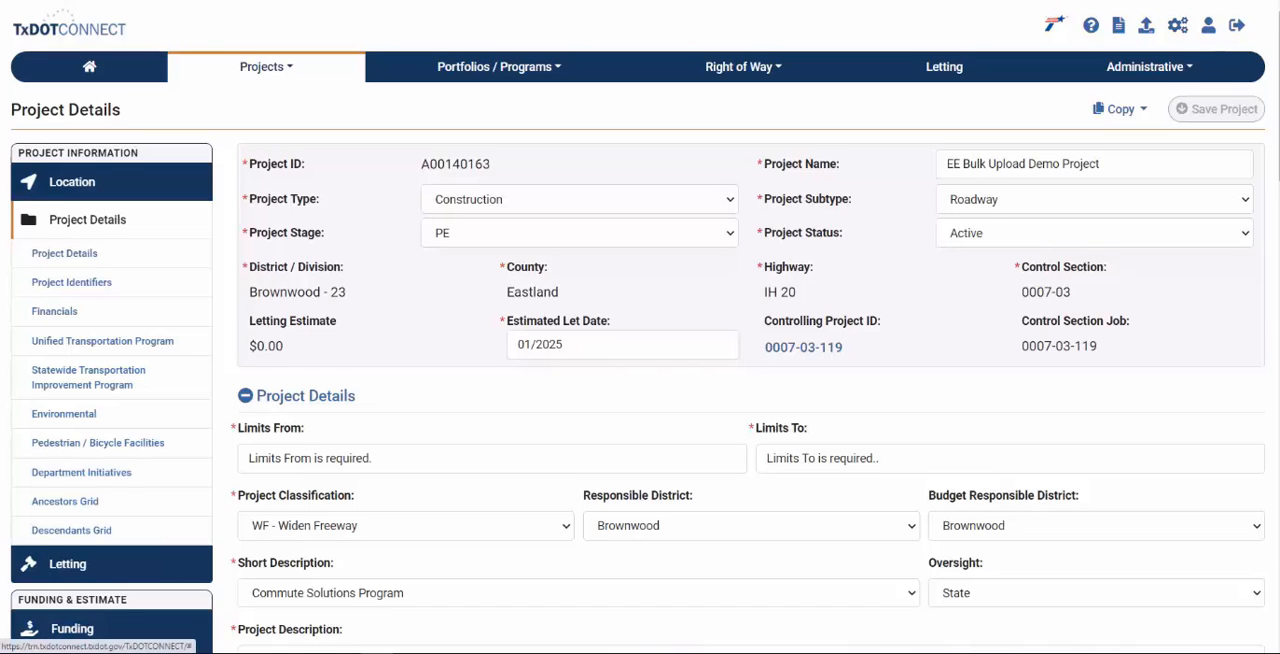
- Open the project's Engineer's Estimate page and review its Design, Details and Estimate sections
scroll(640, 400, down, 1)
scroll(640, 400, down, 2)
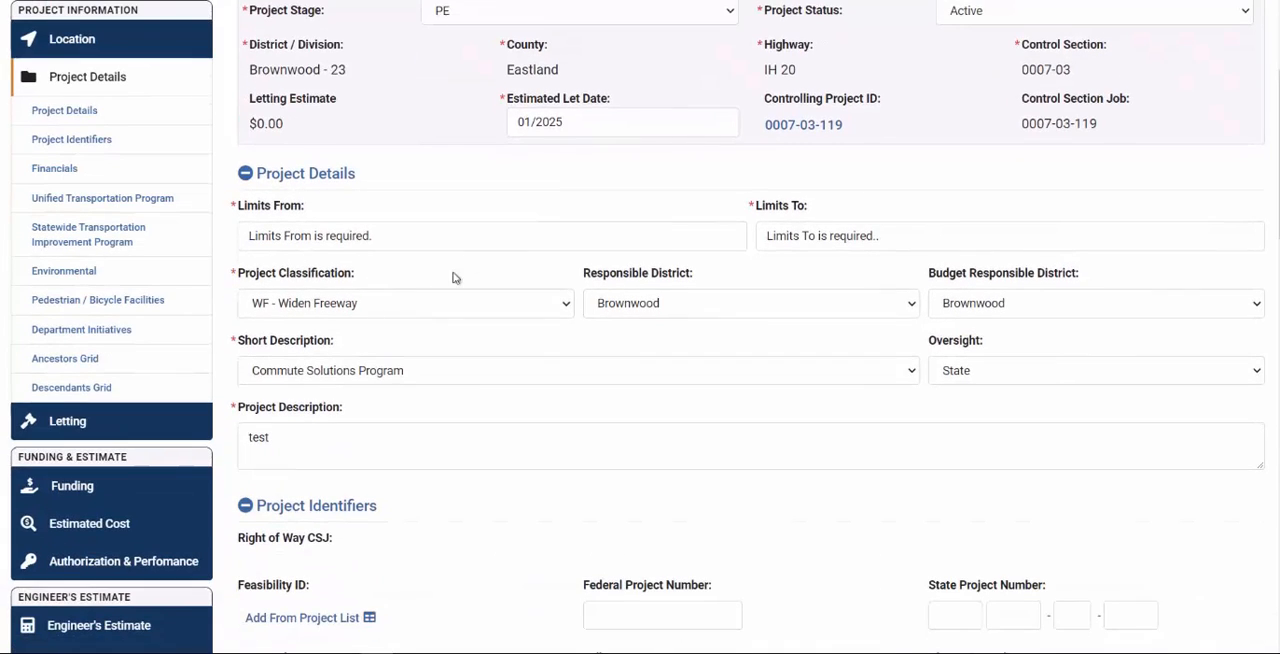
click(137, 626)
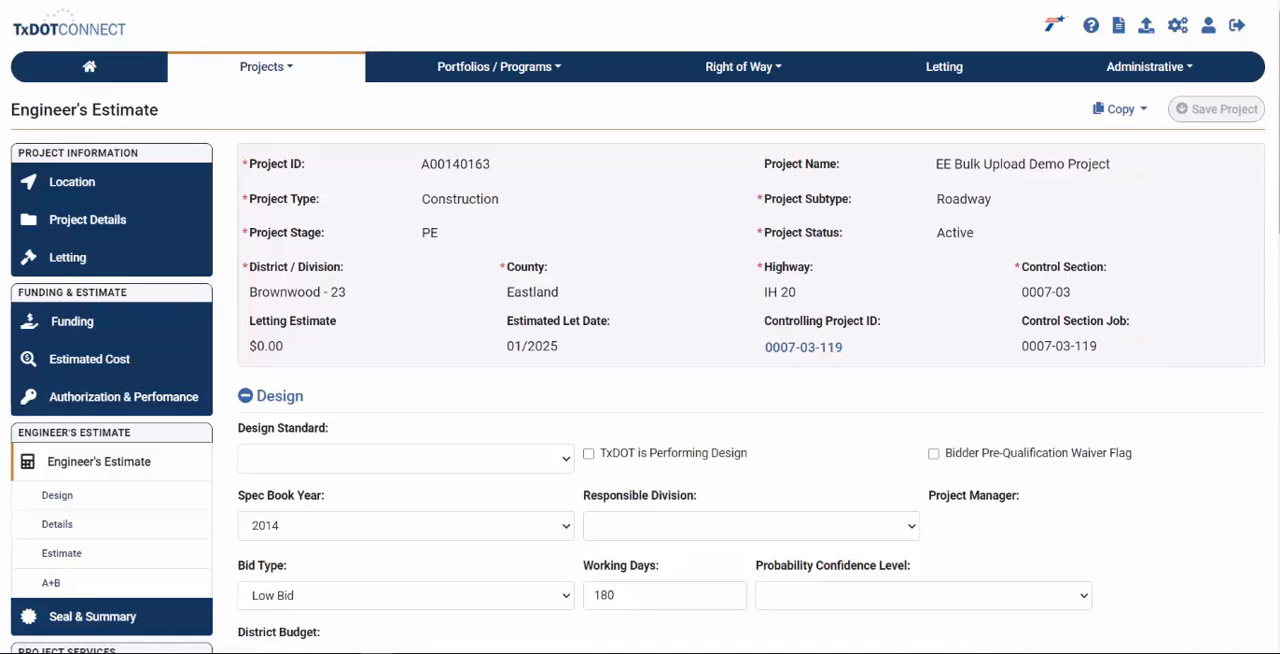
scroll(640, 400, down, 2)
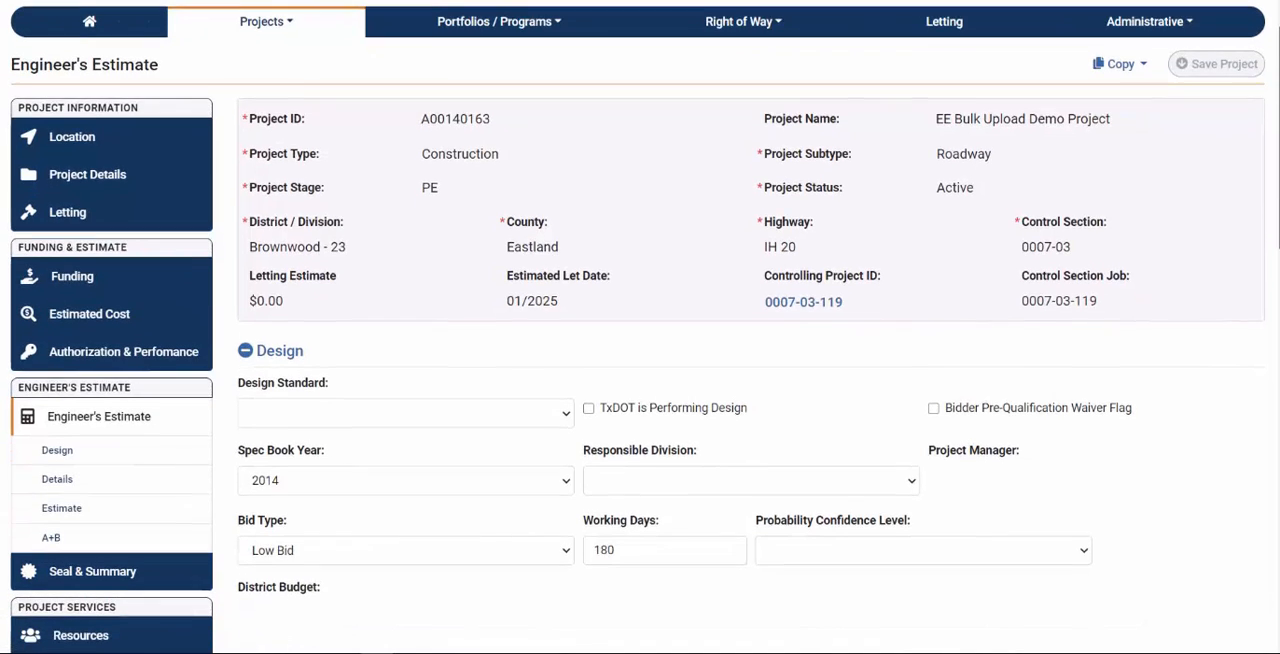
scroll(1270, 372, down, 5)
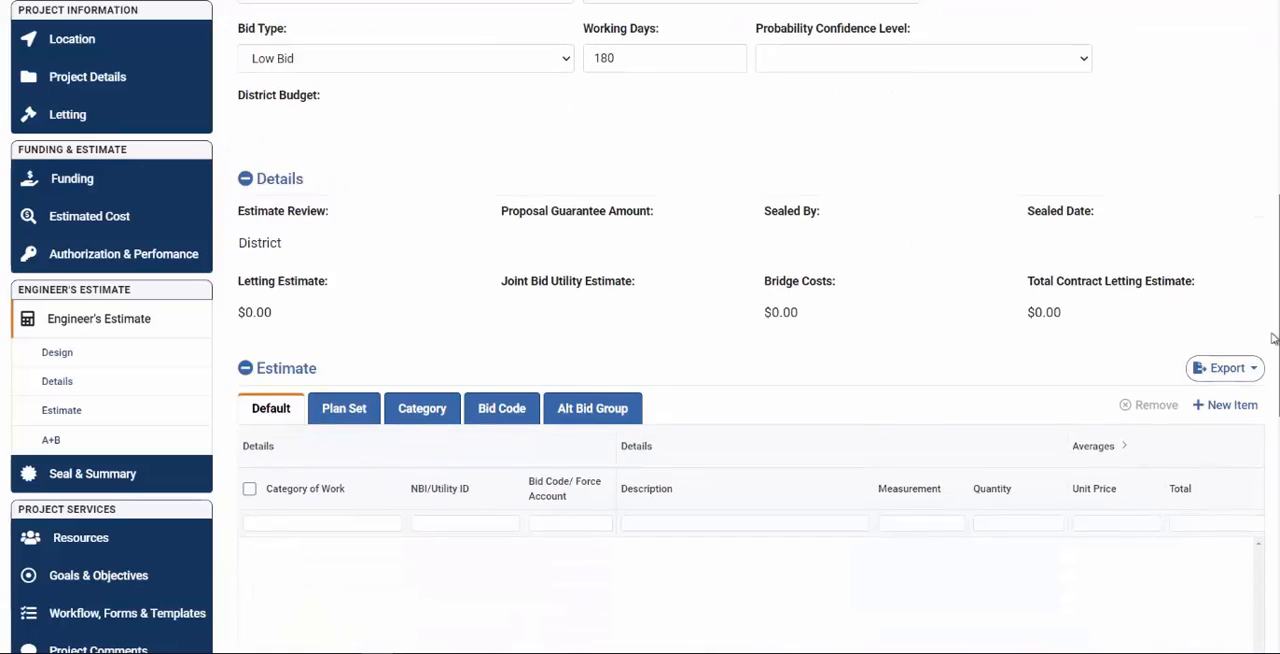
scroll(1270, 372, down, 1)
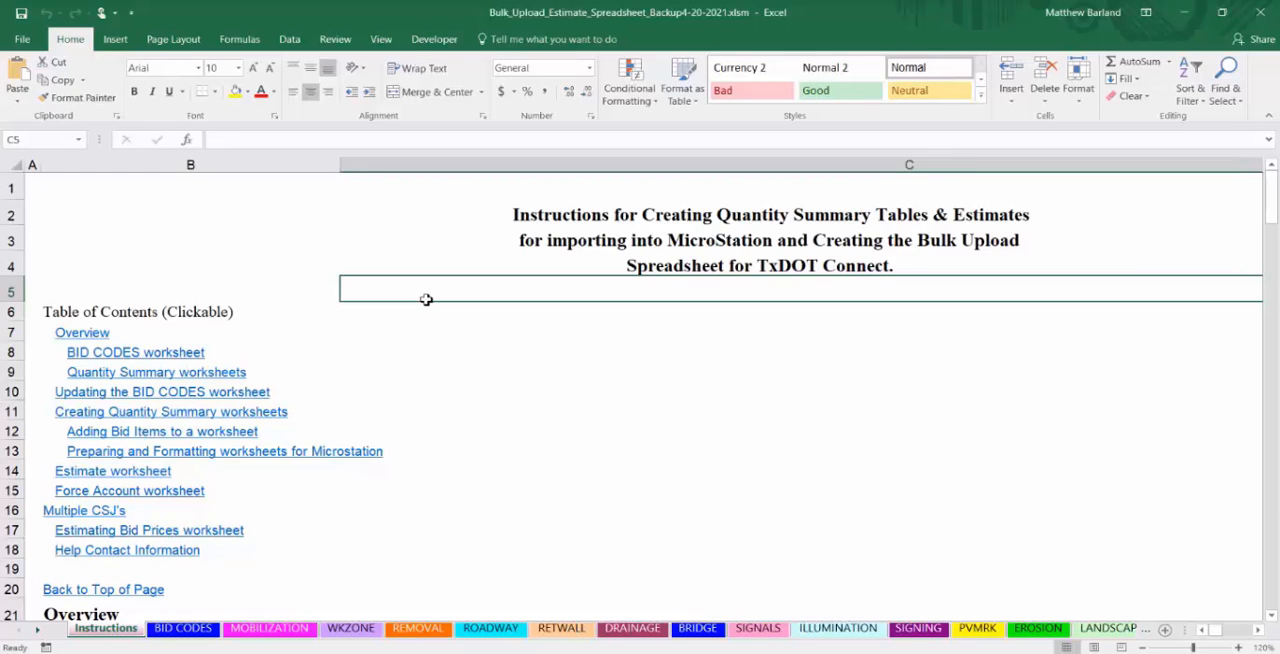
- Look through the Excel bulk upload estimate workbook from the Instructions and WKZONE worksheets to the A+B worksheet
scroll(426, 299, down, 2)
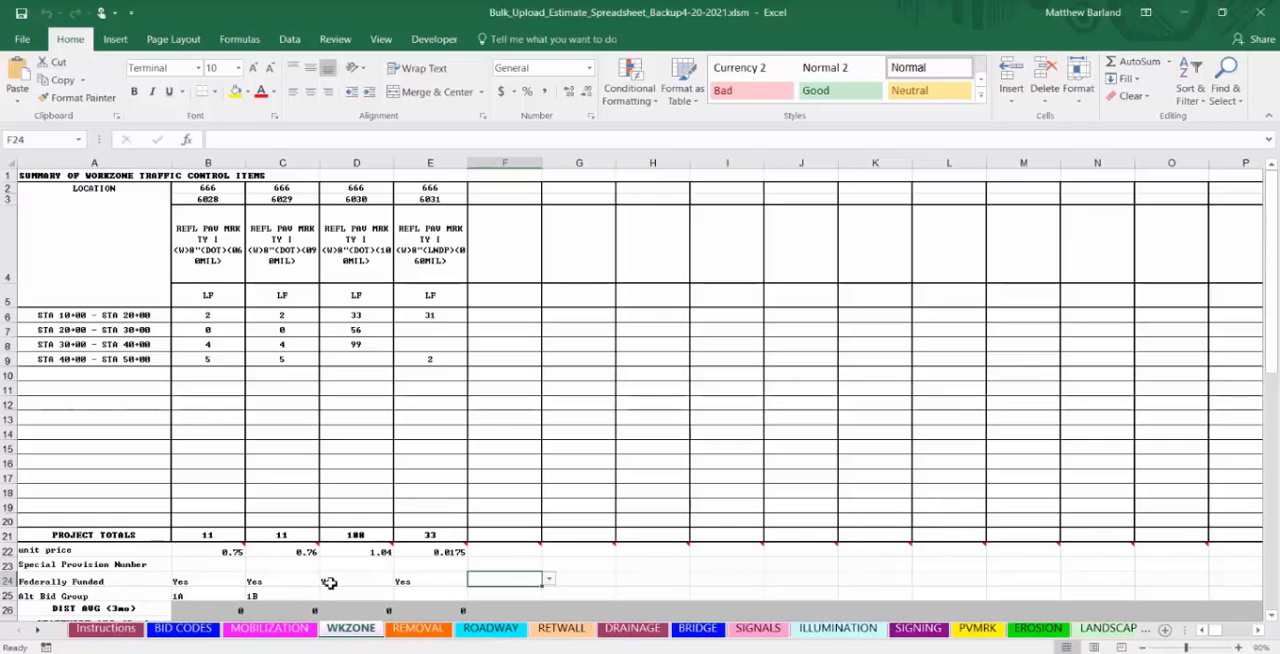
scroll(783, 636, down, 5)
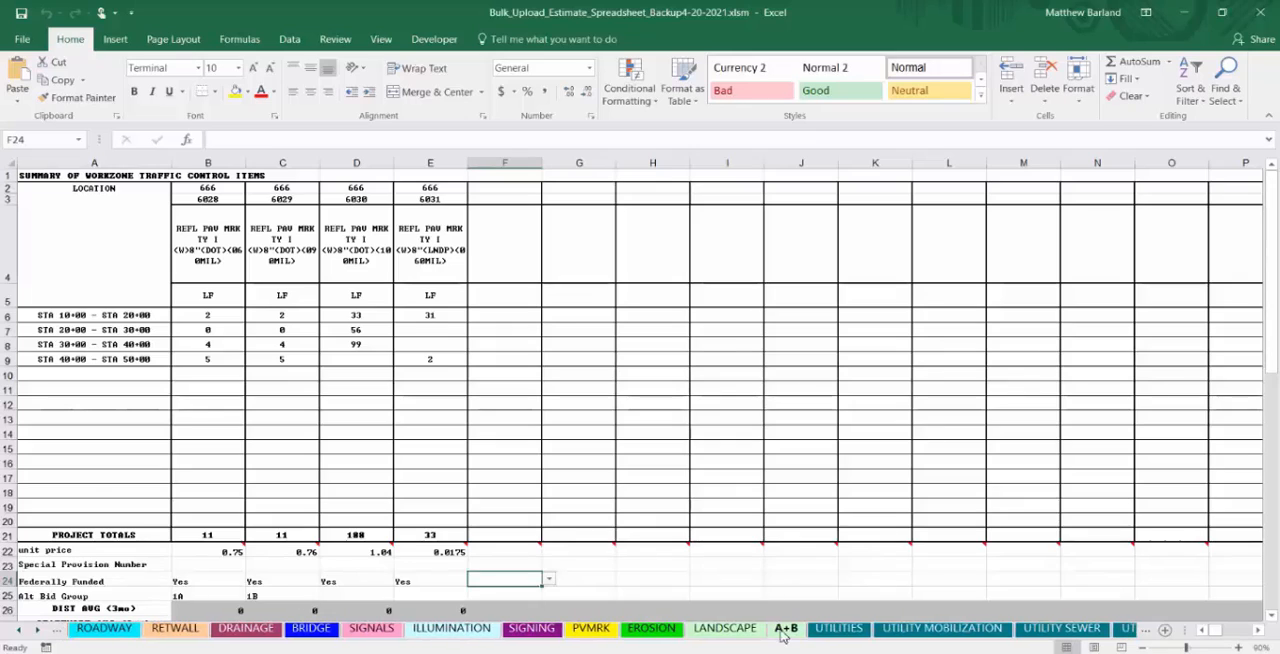
click(785, 630)
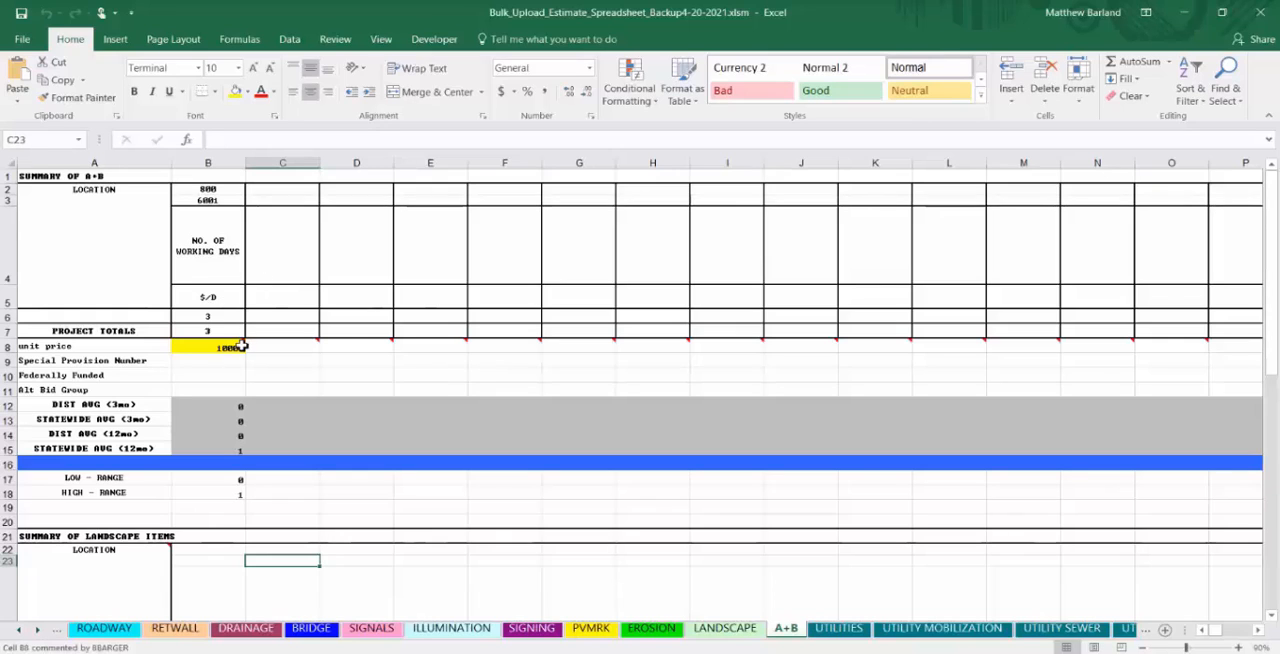
- Open the Engineers Estimate Bulk Upload worksheet at the end of the workbook
click(38, 630)
click(38, 630)
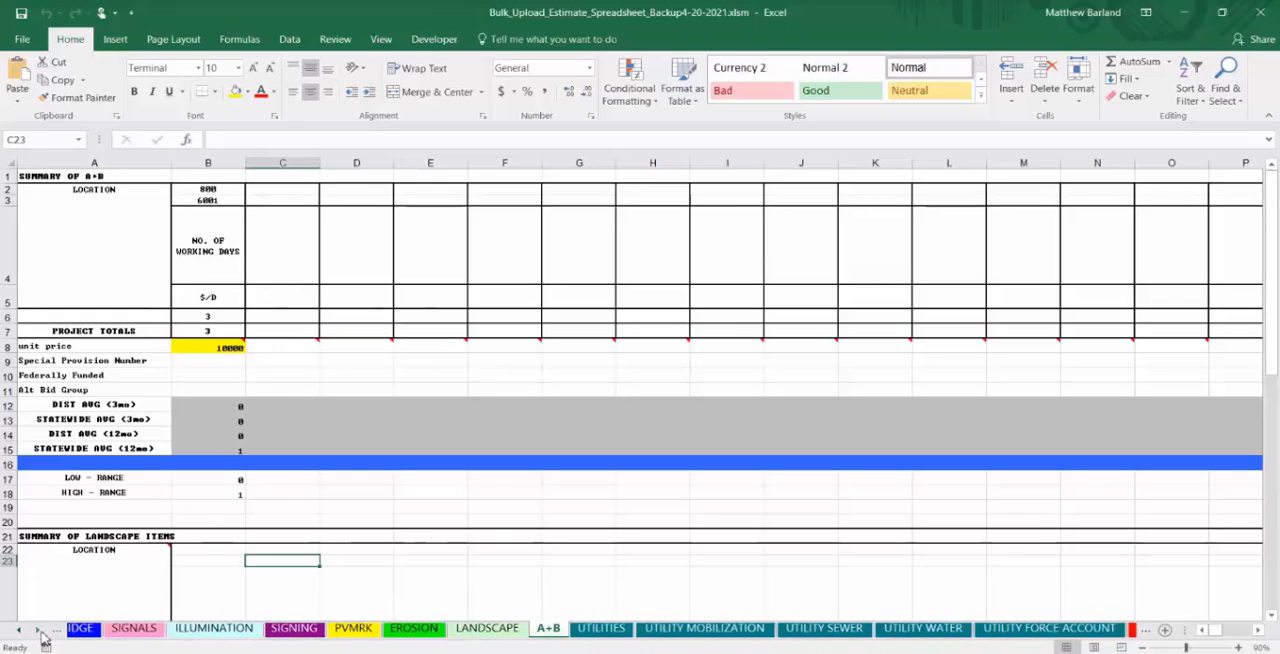
click(38, 630)
click(38, 630)
click(38, 630)
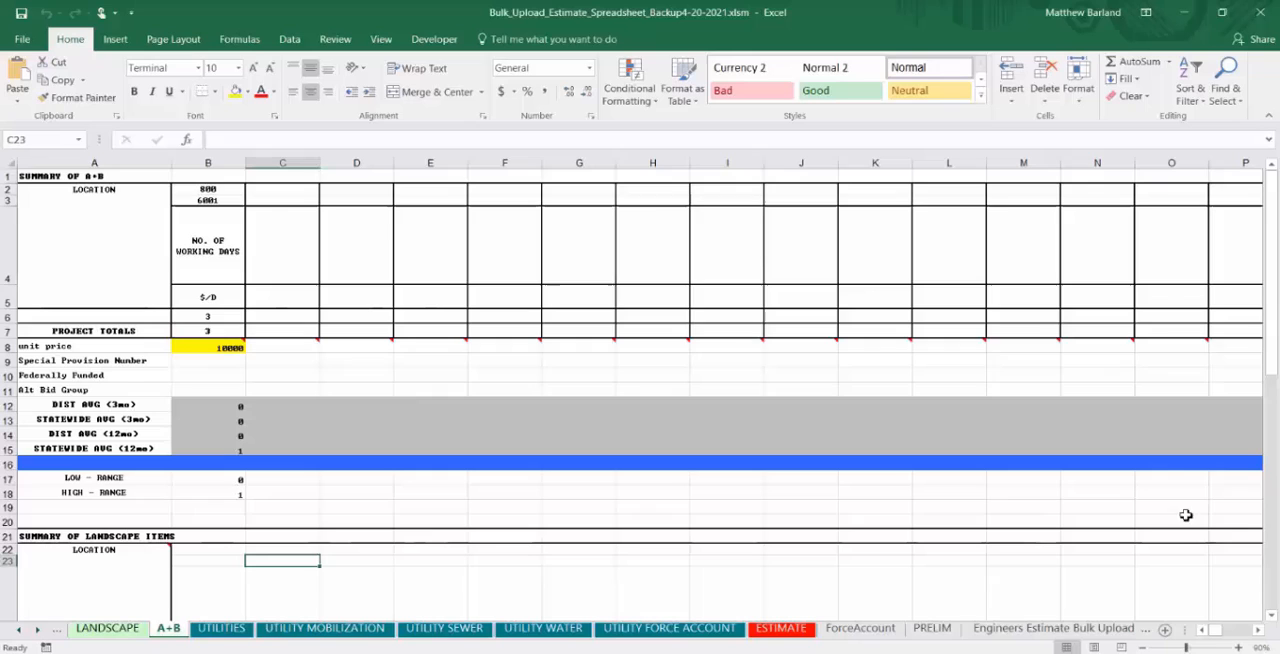
click(1028, 630)
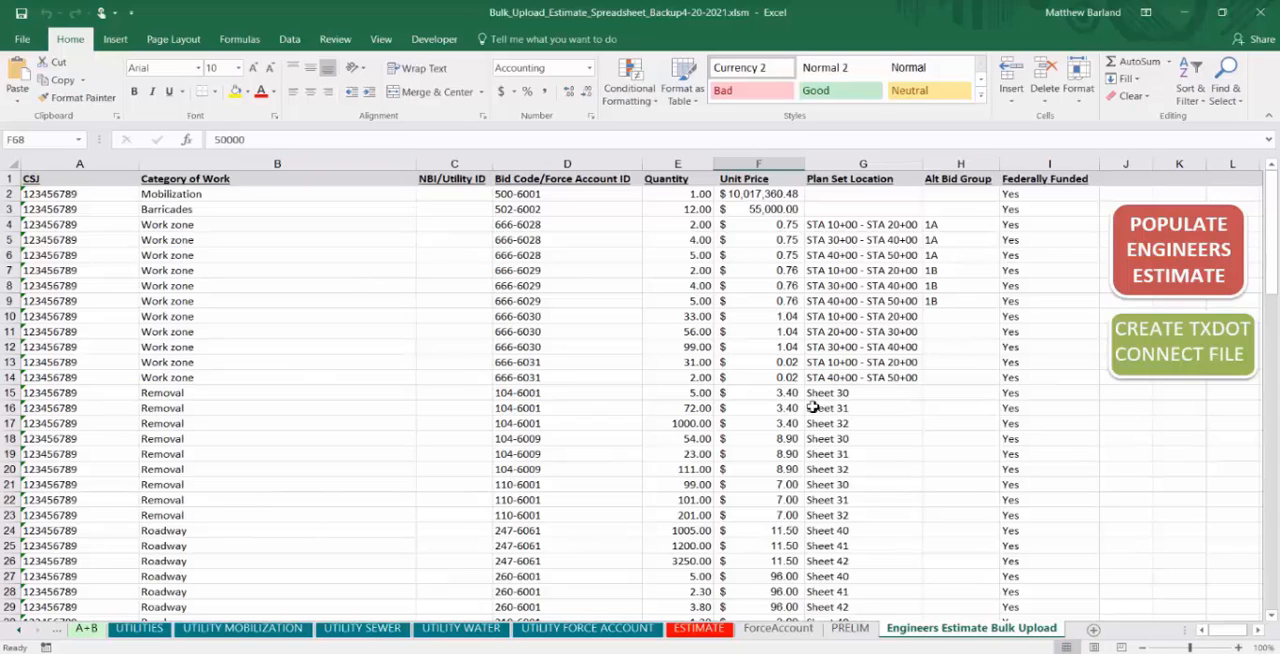
- Populate the engineer's estimate on the bulk upload worksheet, check its rows, and create the TxDOT Connect file
click(1193, 258)
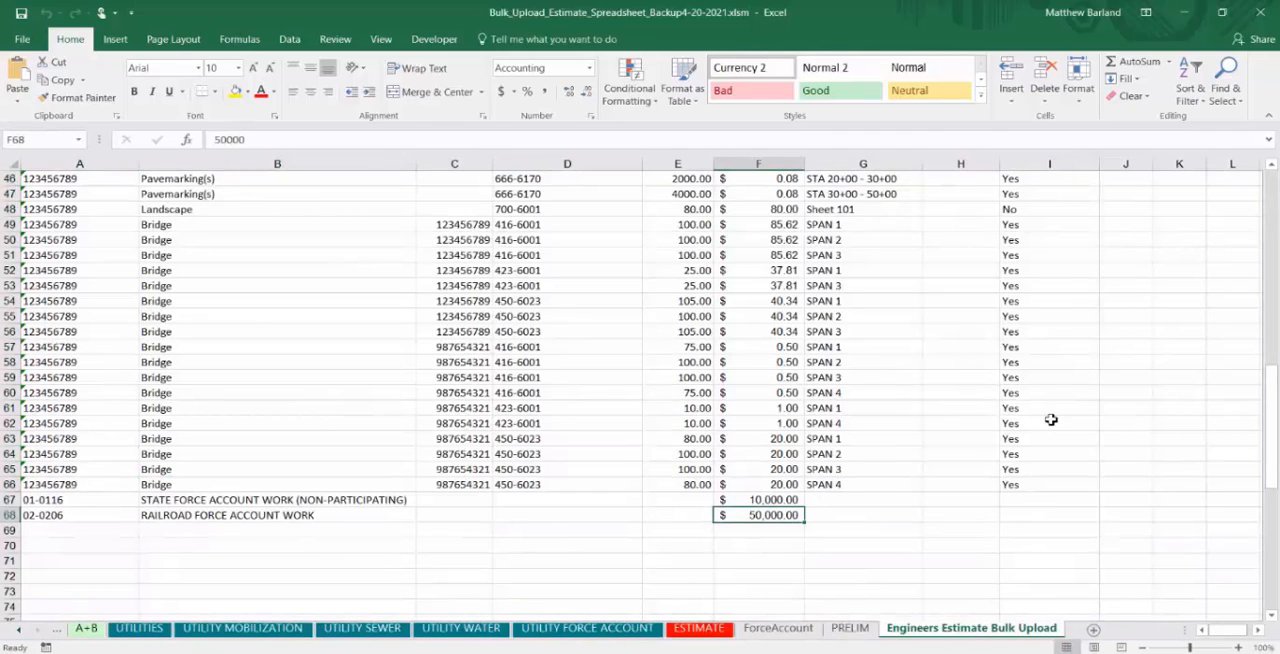
scroll(1060, 424, up, 15)
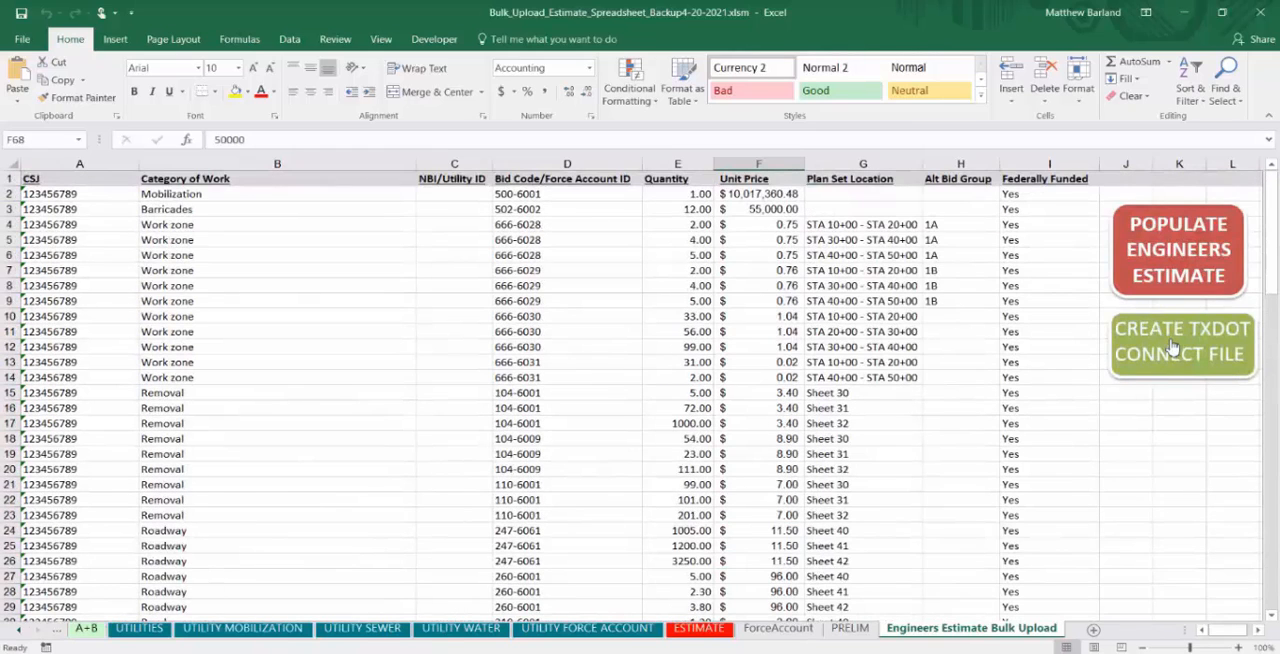
click(1178, 343)
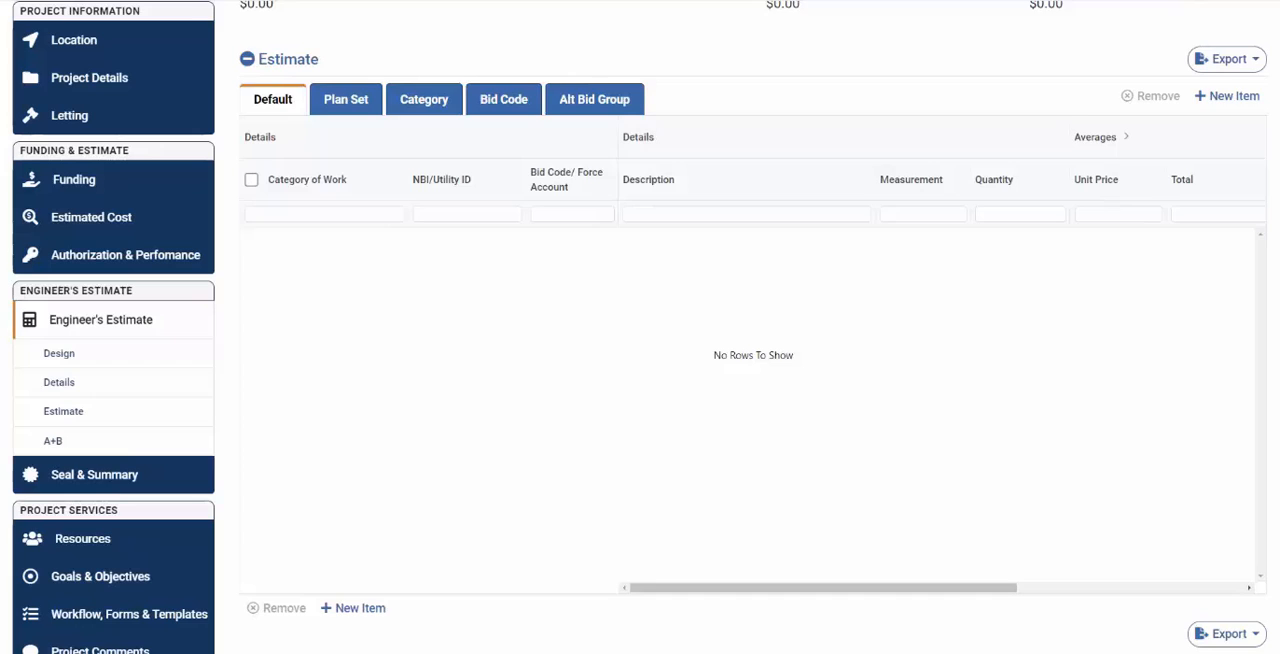
- Switch back to the project in TxDOTCONNECT and open the Bulk Upload page
scroll(753, 355, up, 8)
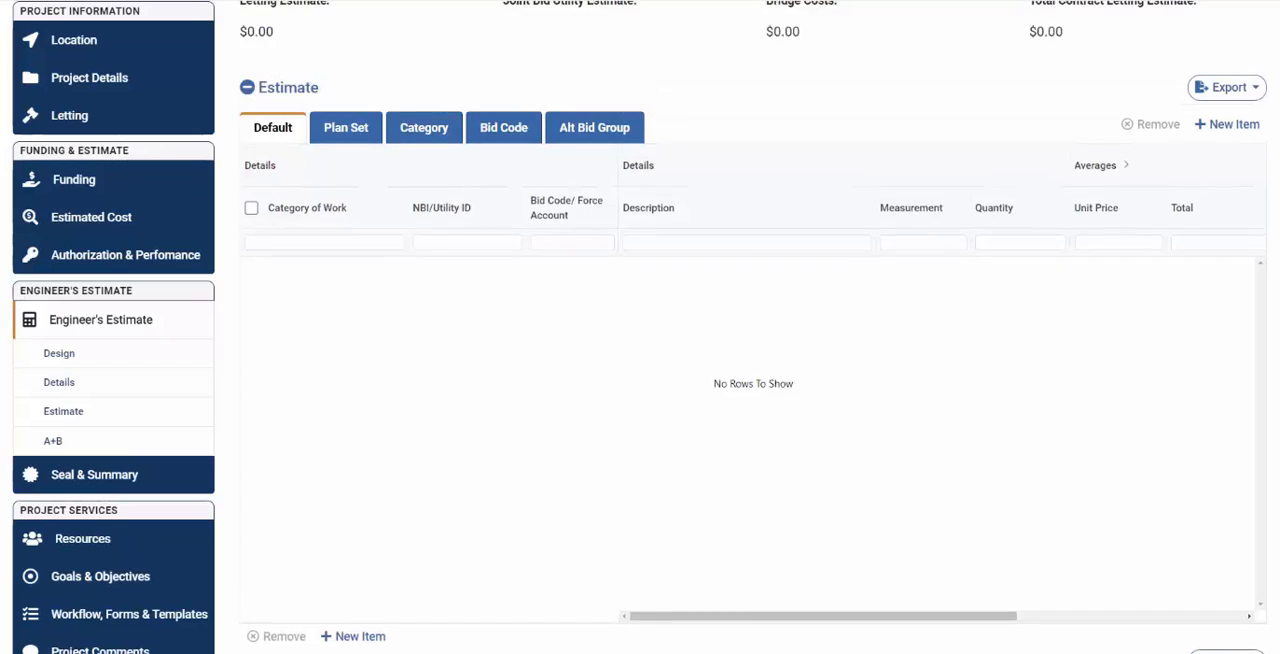
scroll(640, 340, up, 1)
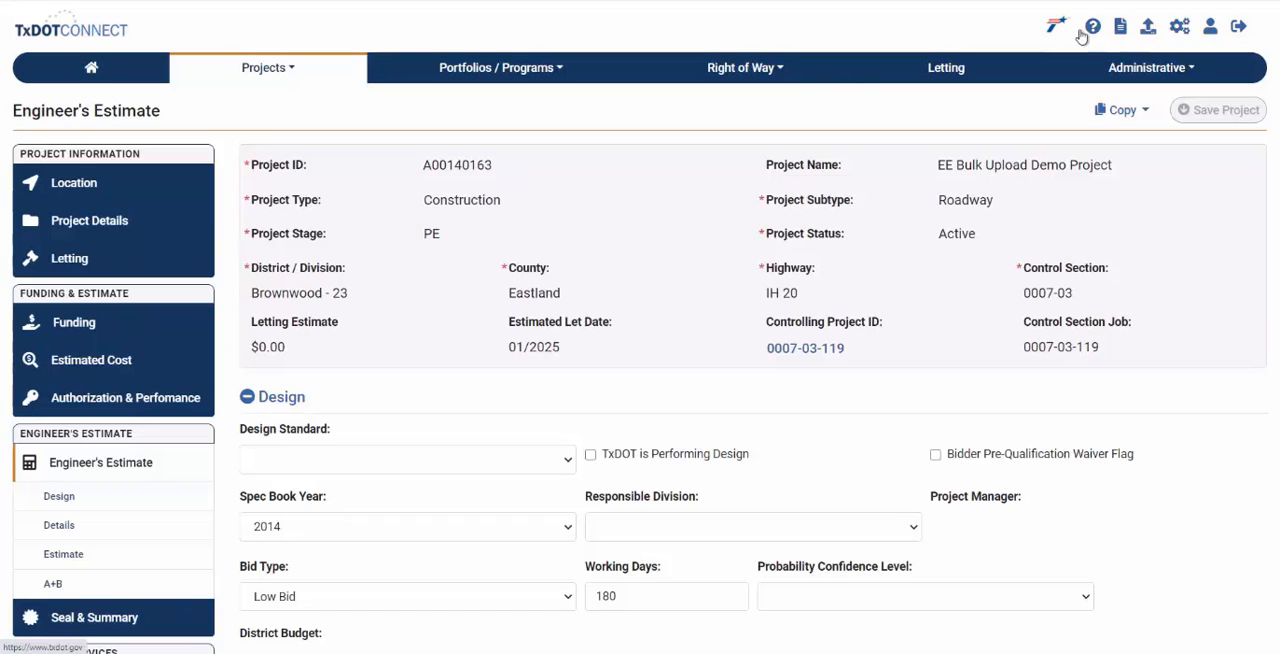
click(1150, 34)
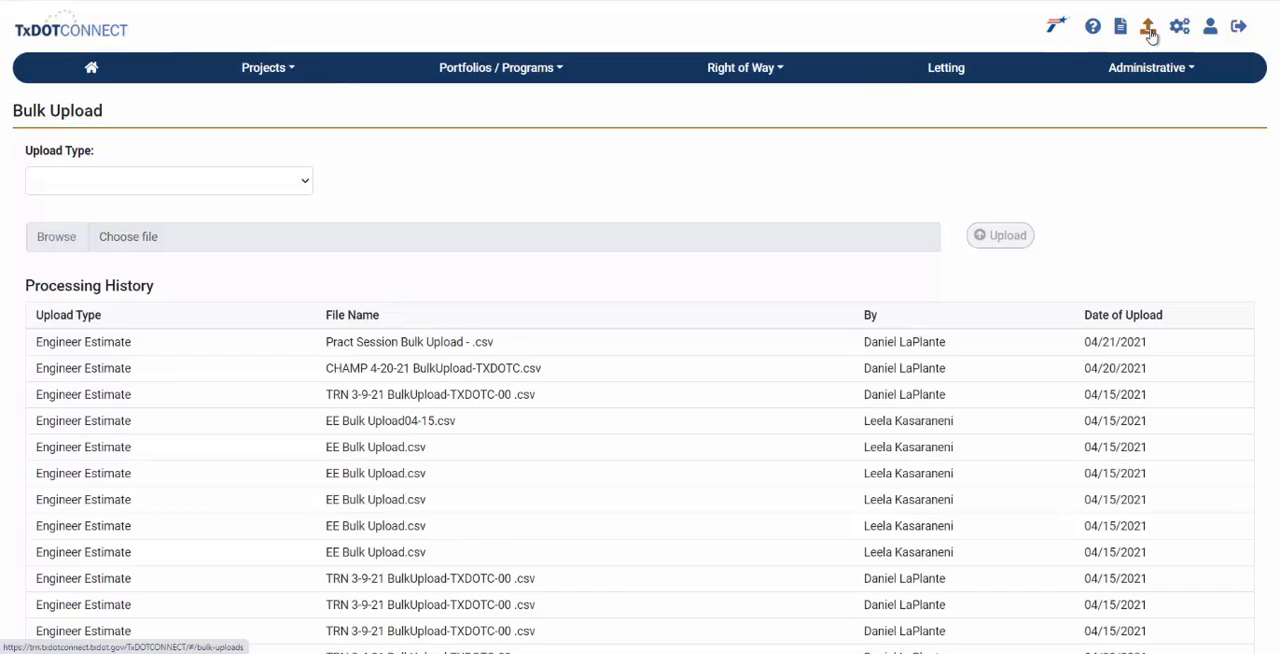
- Set the upload type to Engineer Estimate, the CSJ to 0007-03-119 and the probability confidence level to P90 Confidence Level
click(306, 184)
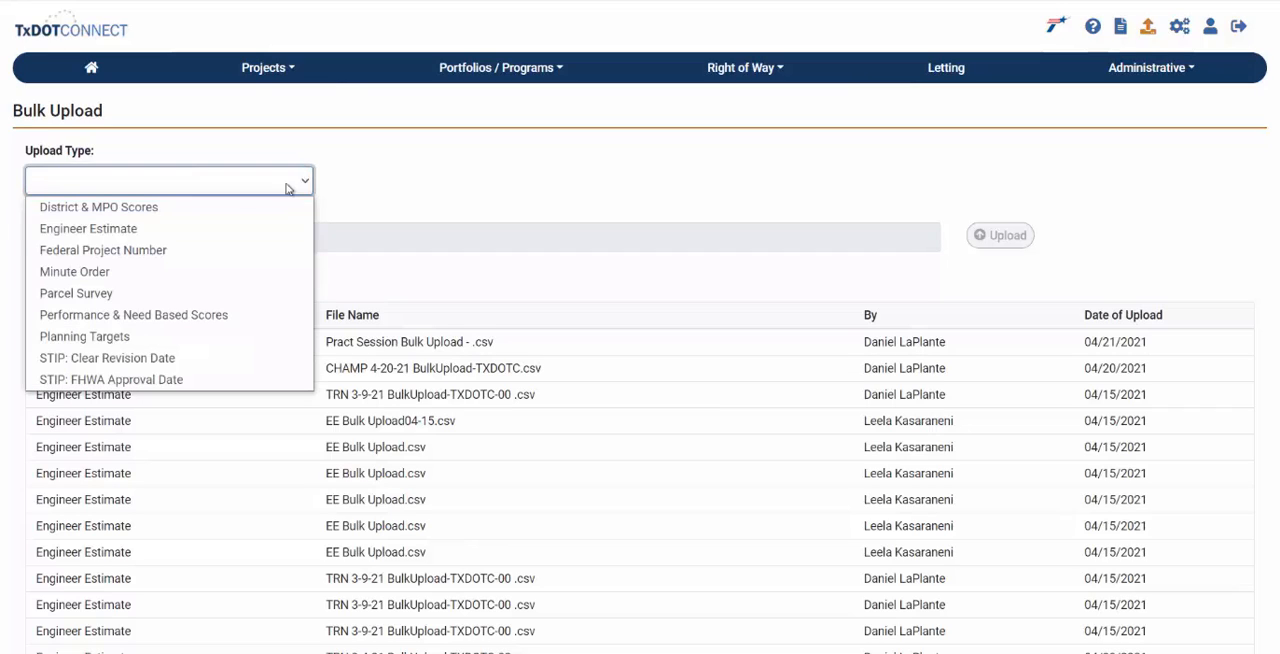
click(232, 229)
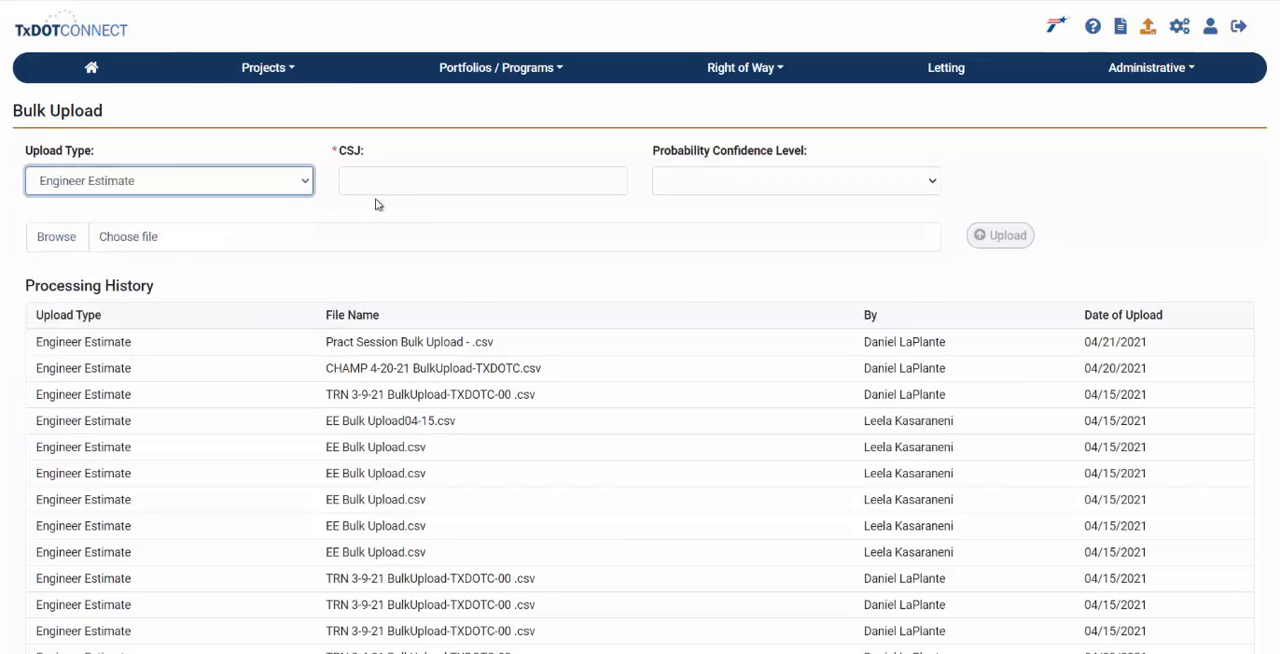
click(402, 186)
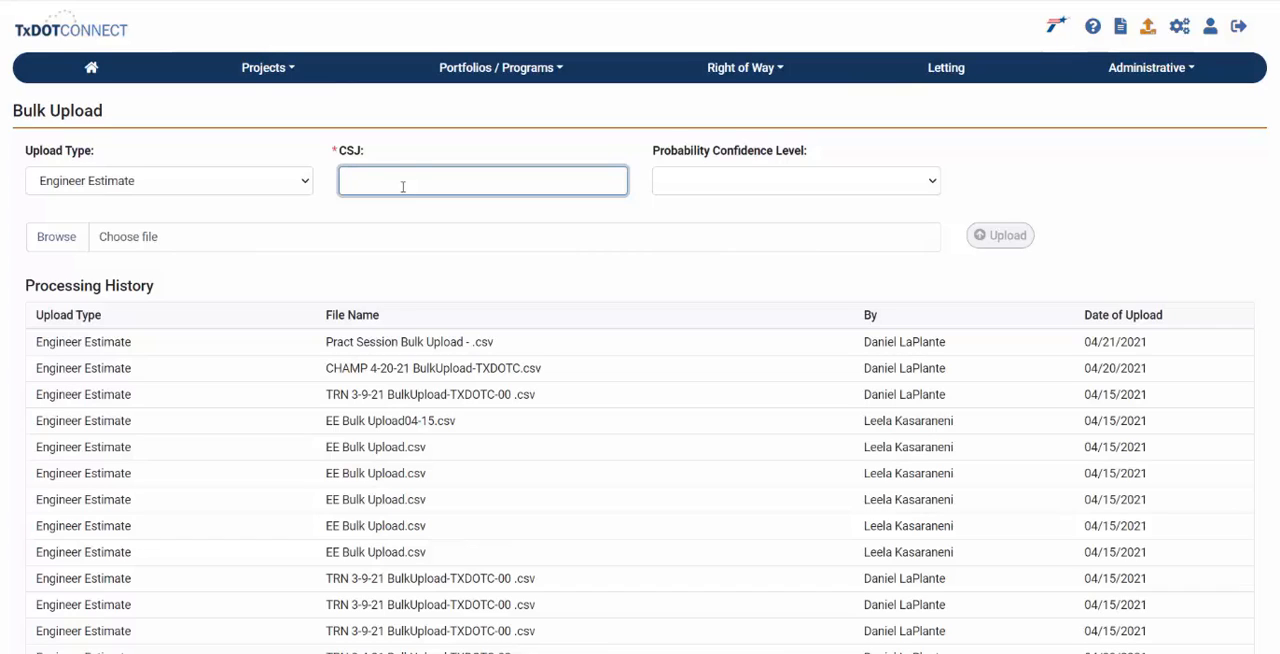
text(0007-03-119)
click(890, 182)
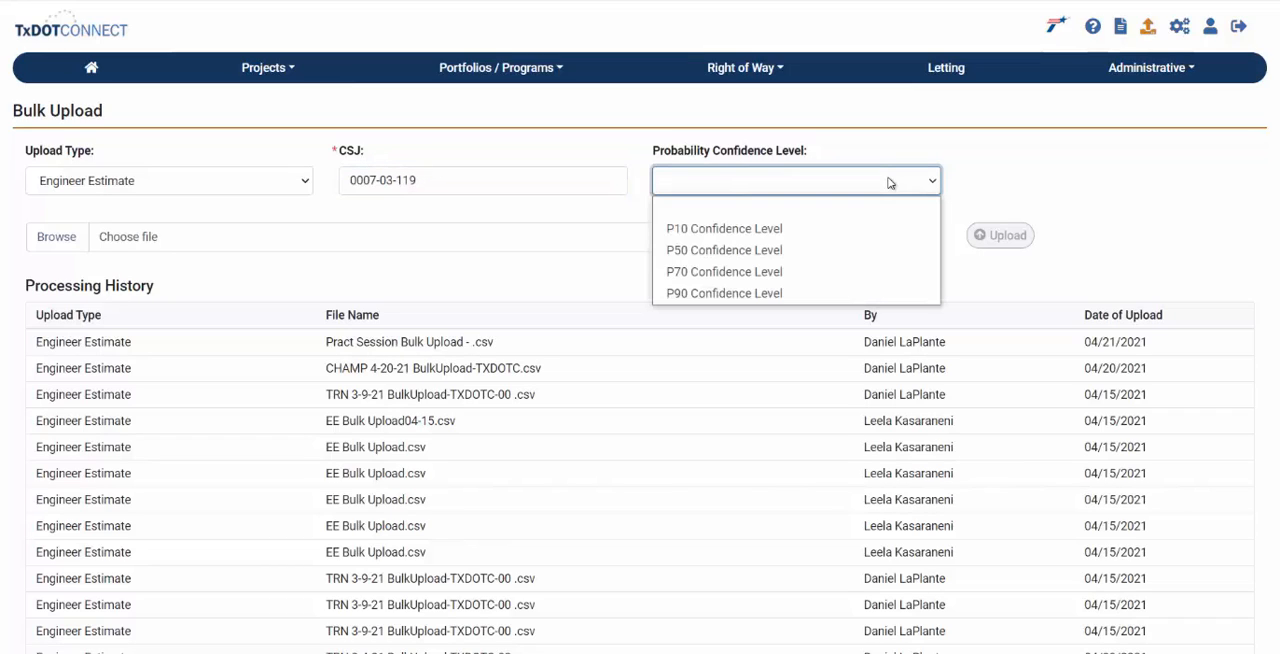
click(818, 294)
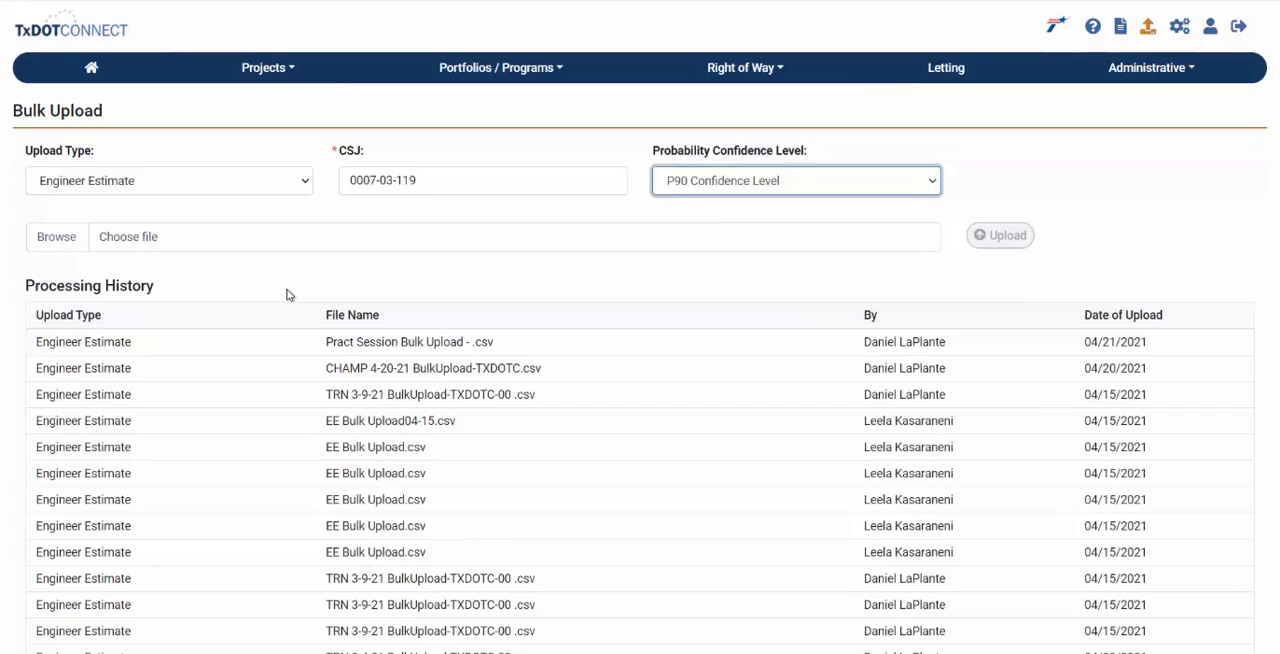
- Choose EE Bulk Upload Demo.csv from the Desktop as the bulk upload file and upload it
click(57, 237)
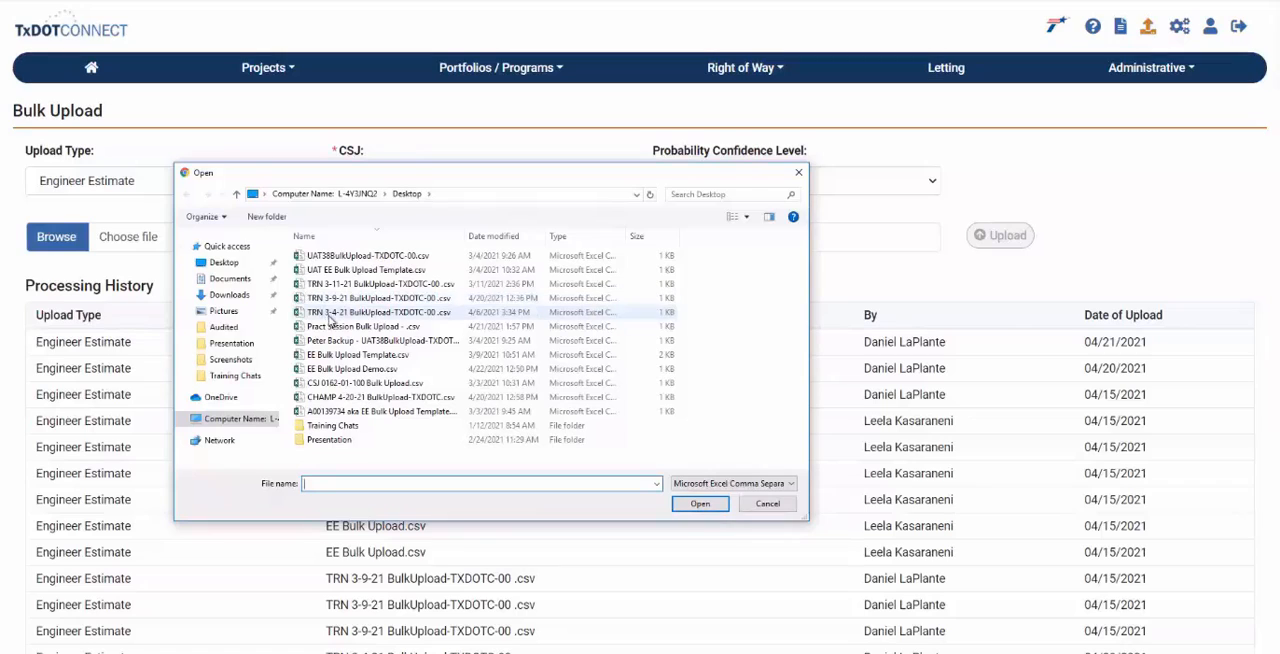
click(347, 370)
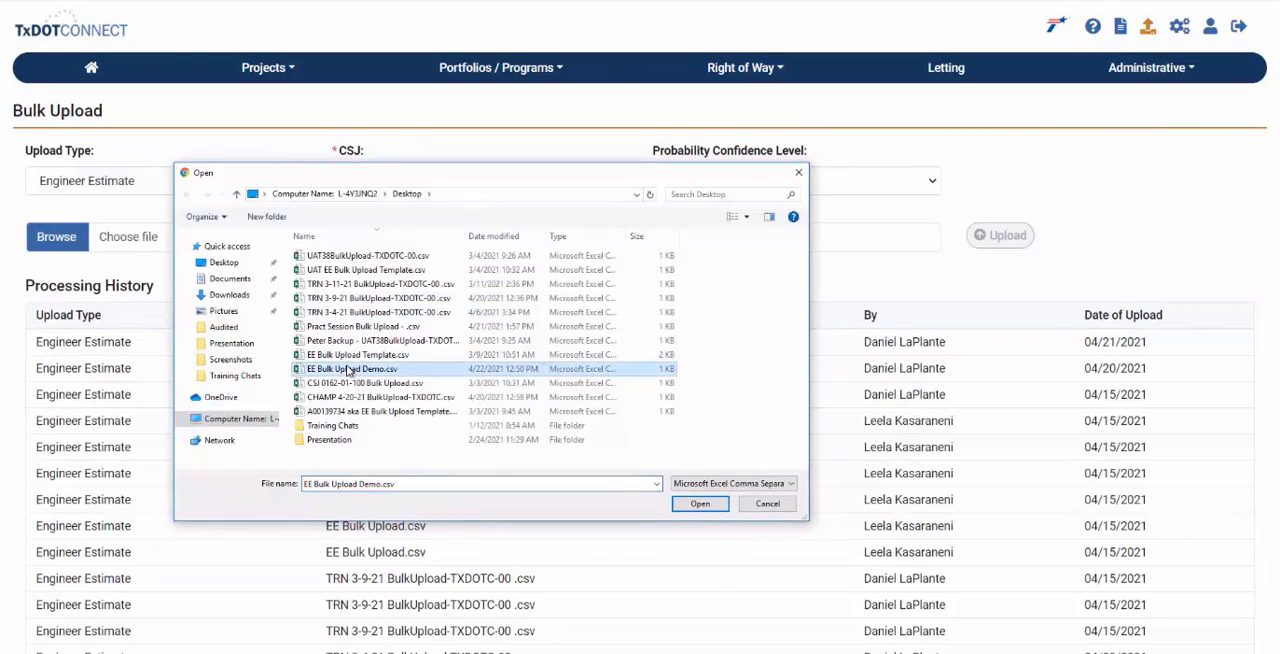
click(701, 506)
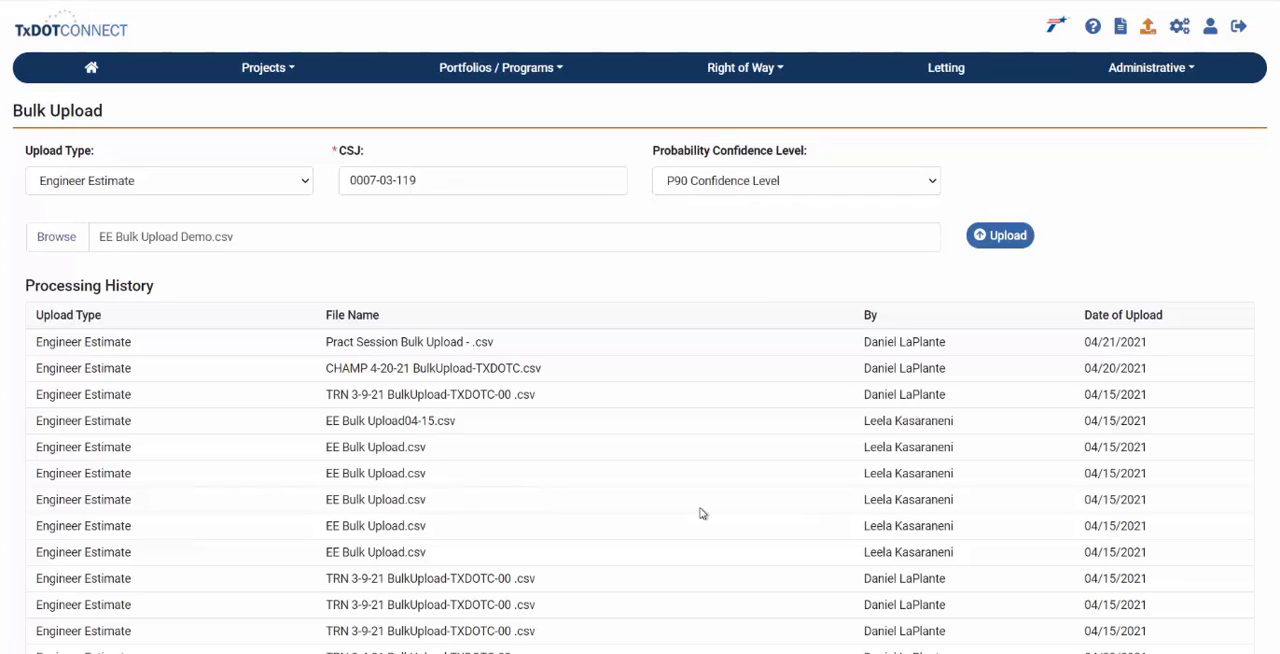
click(1000, 235)
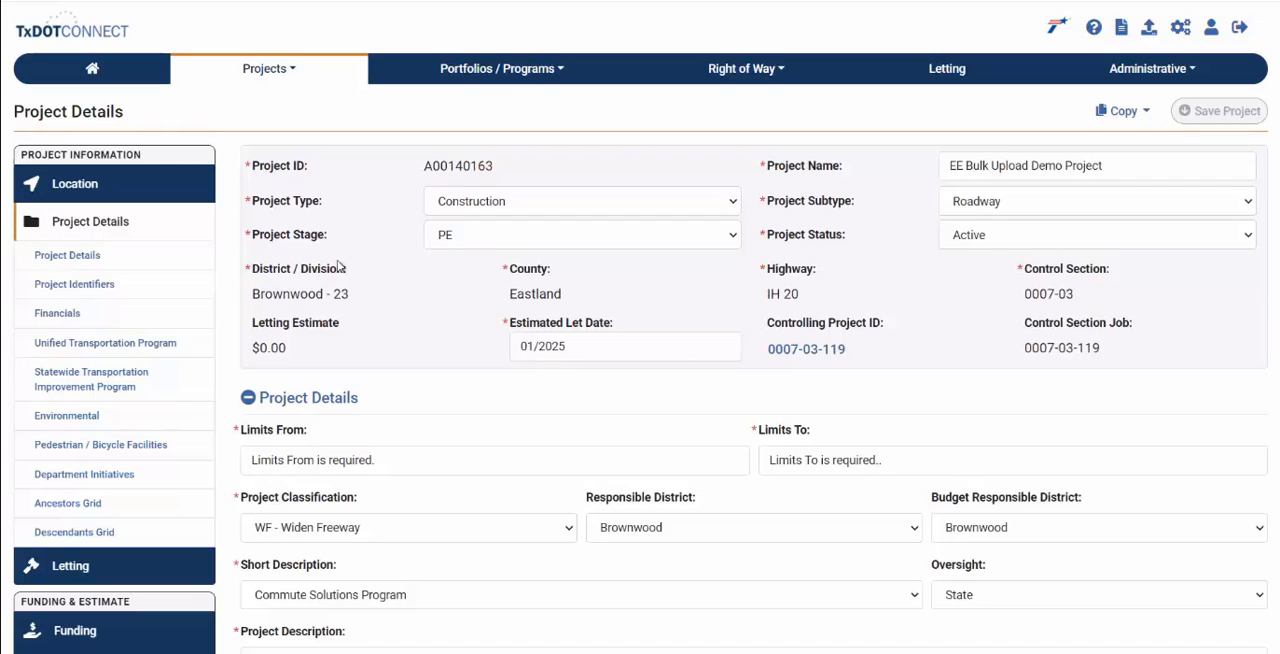
- Open the project's Engineer's Estimate page again and review the uploaded items in the Estimate grid
scroll(640, 327, down, 1)
scroll(640, 400, down, 2)
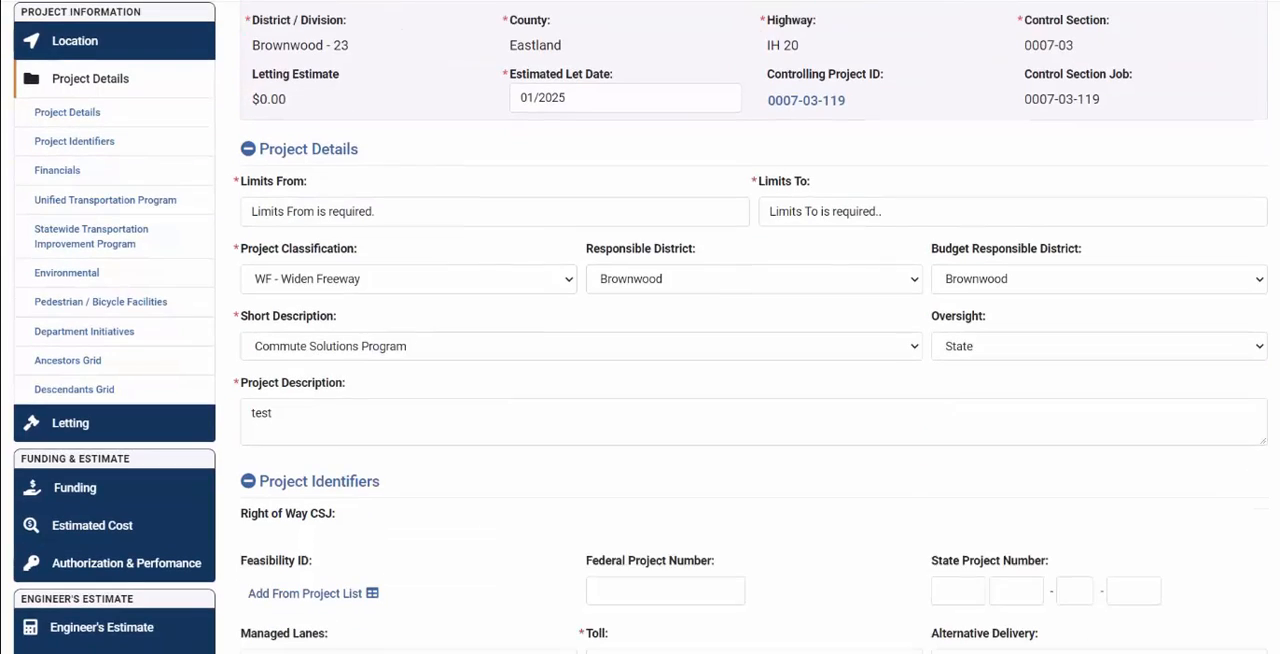
click(150, 627)
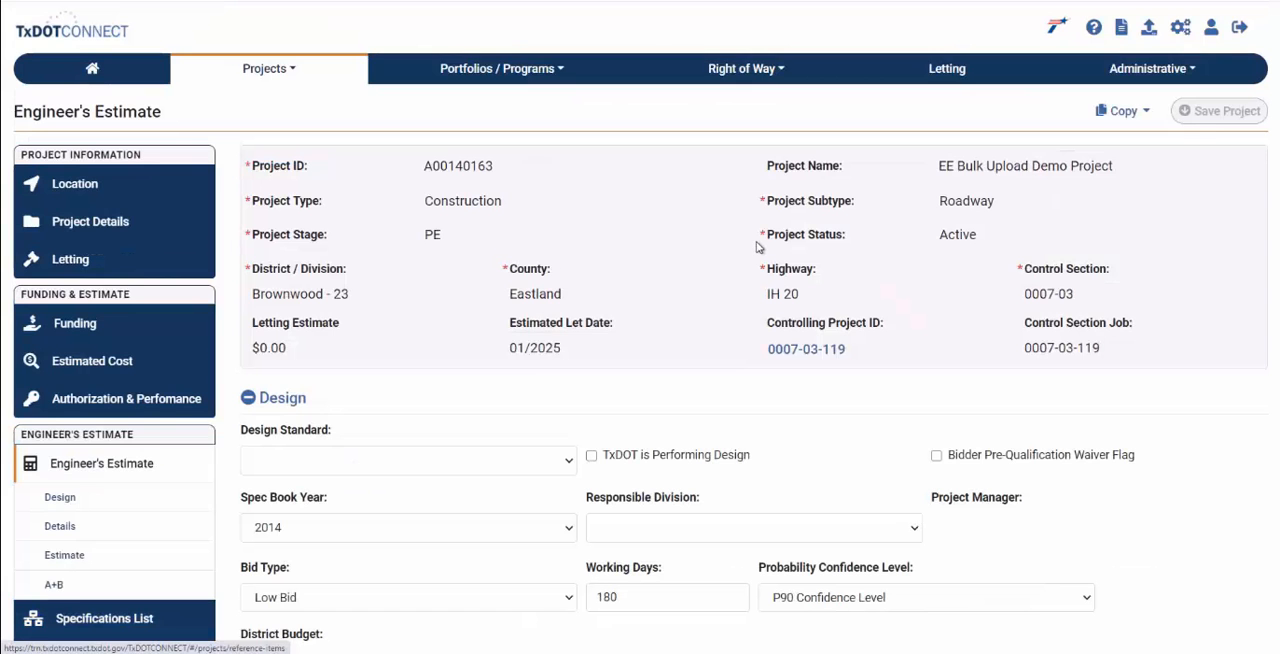
scroll(1275, 92, down, 1)
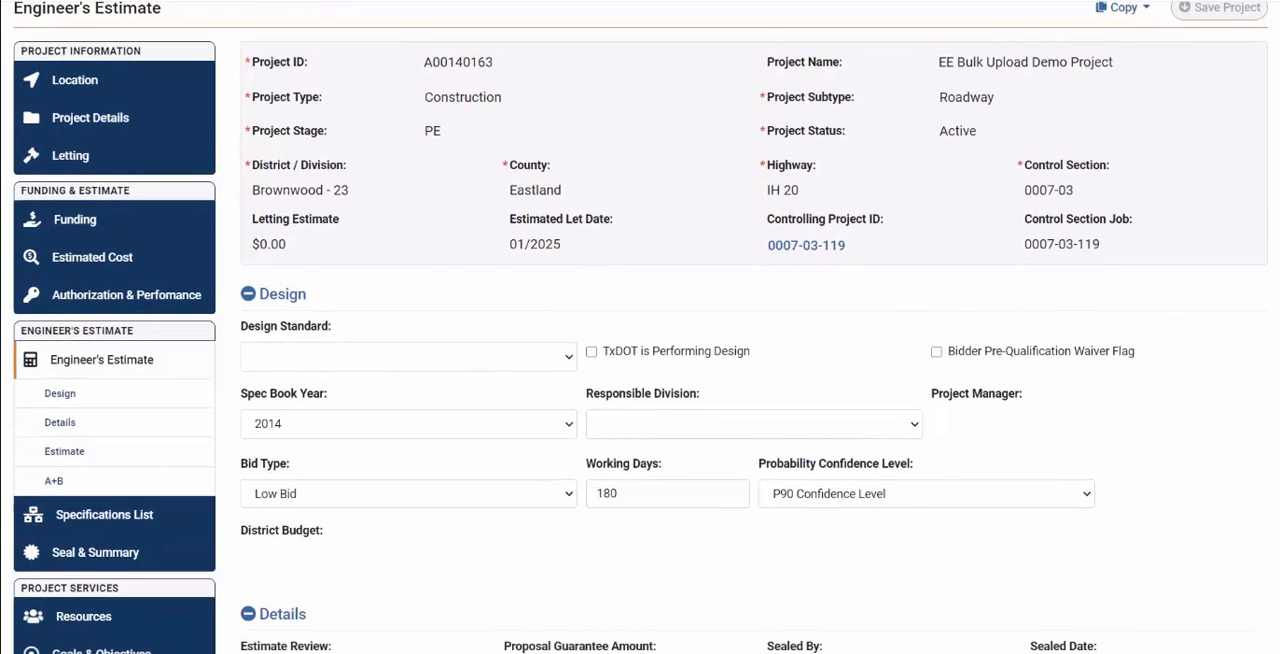
scroll(640, 327, down, 4)
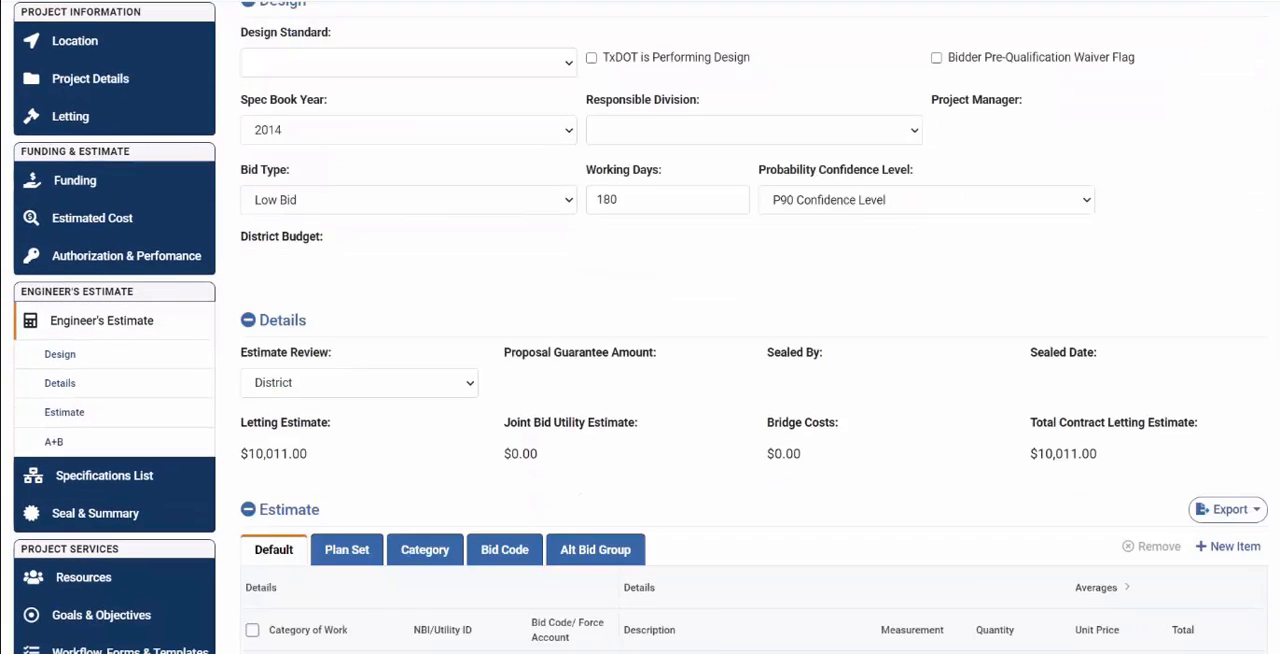
scroll(640, 327, down, 3)
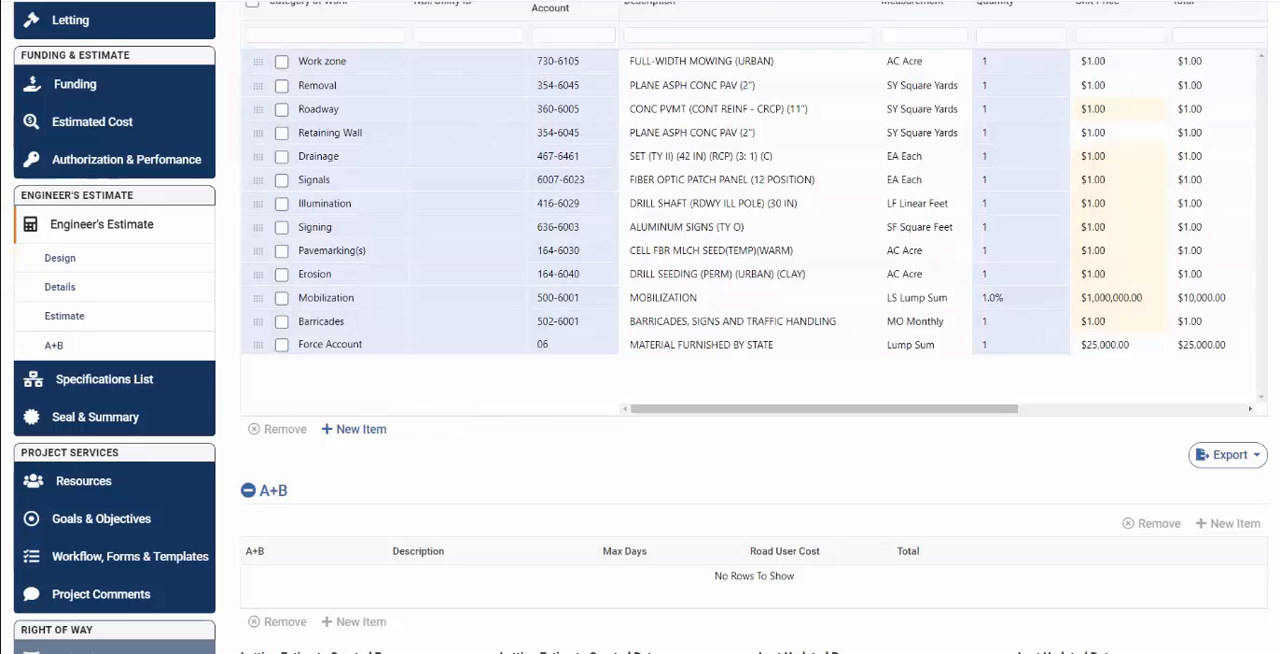
scroll(754, 330, up, 3)
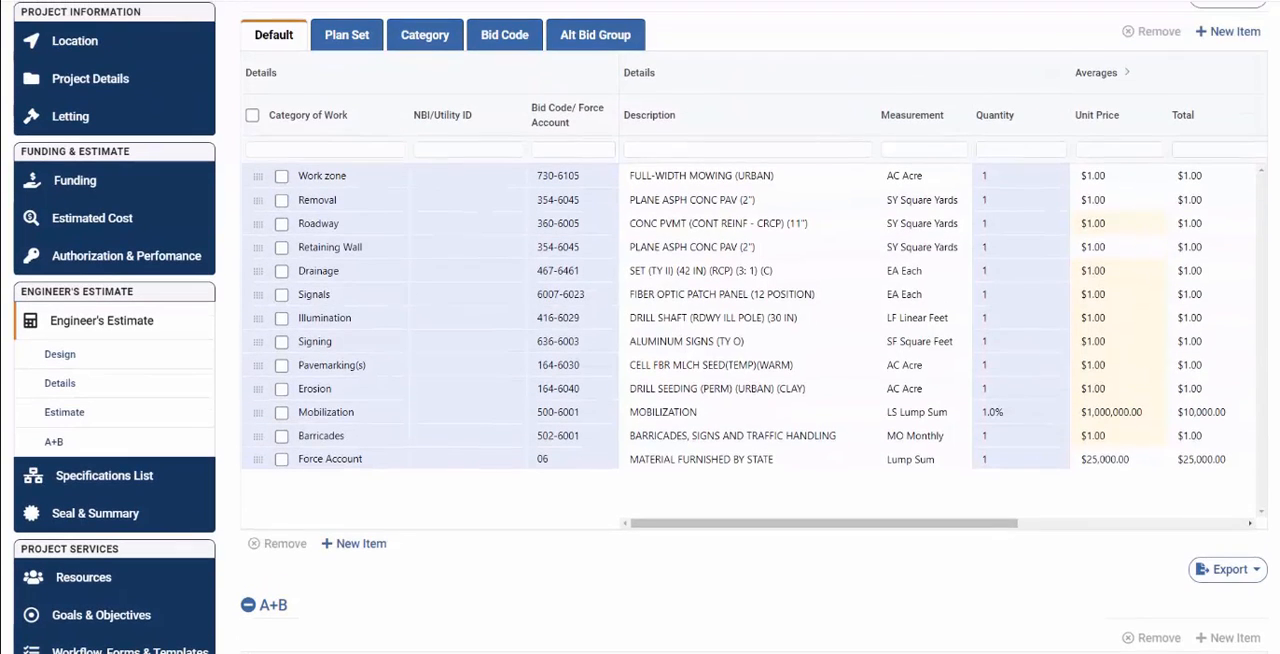